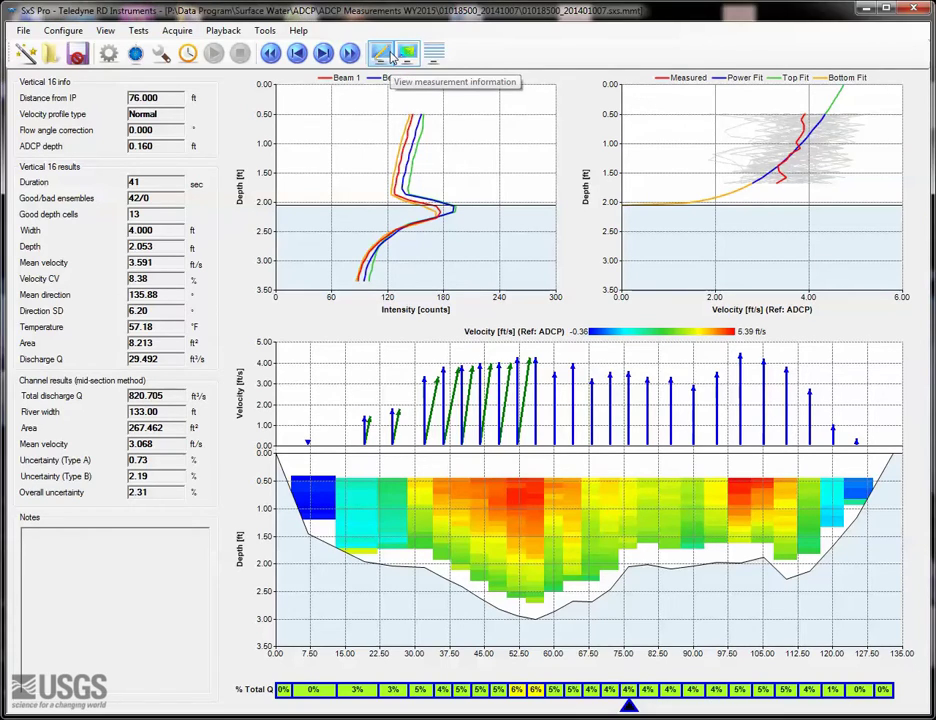
- Show the measurement information form and compare ADCP setup across verticals, including vertical 18 and the last
{"action": "left_click", "coordinate": [392, 57]}
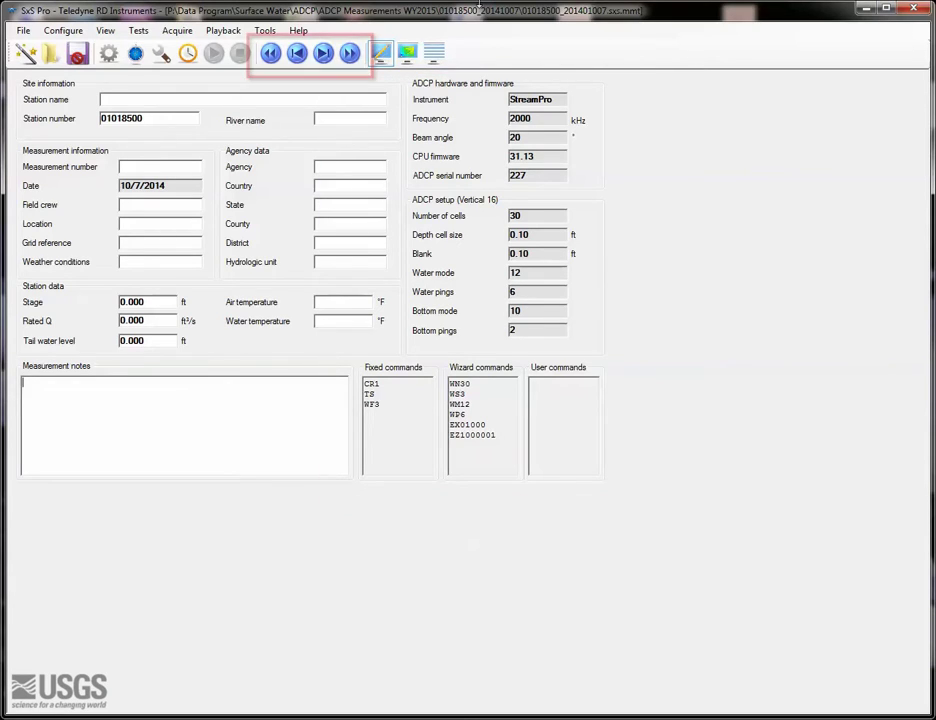
{"action": "double_click", "coordinate": [322, 55]}
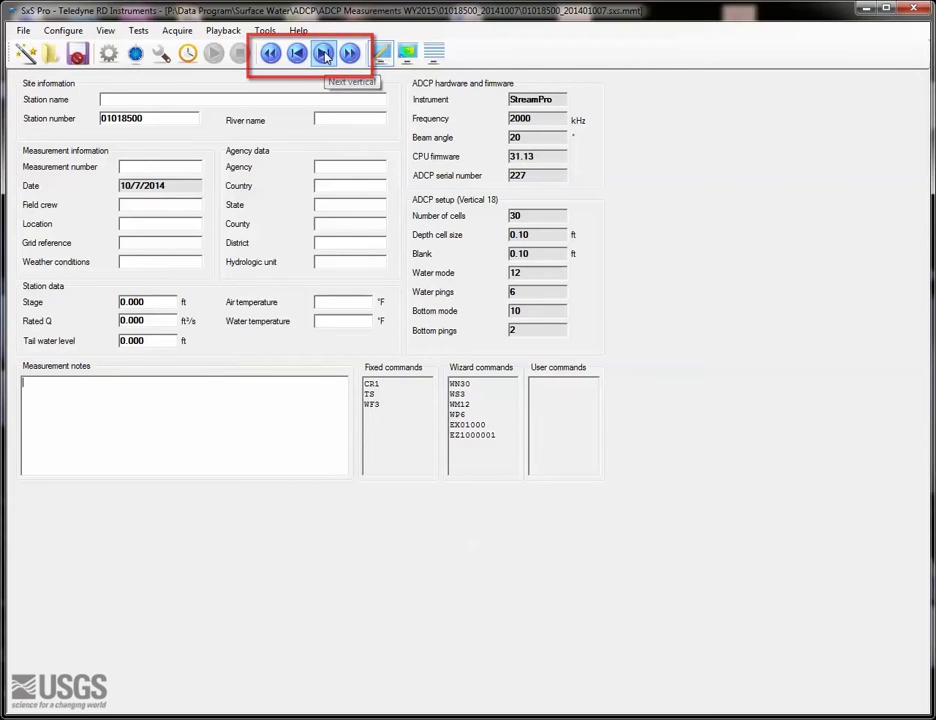
{"action": "double_click", "coordinate": [298, 55]}
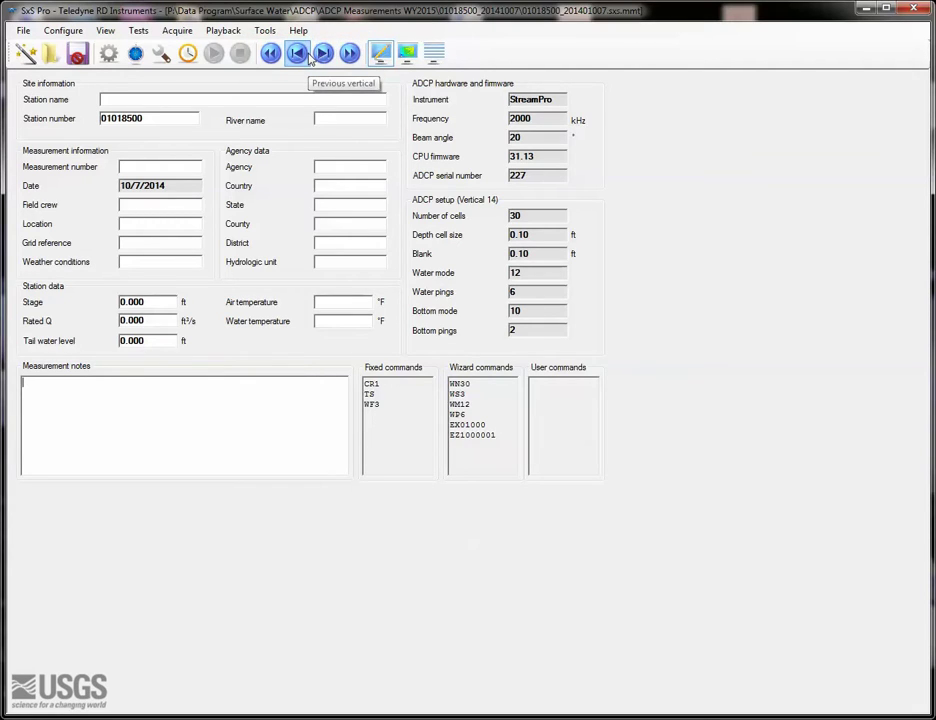
{"action": "left_click", "coordinate": [324, 54]}
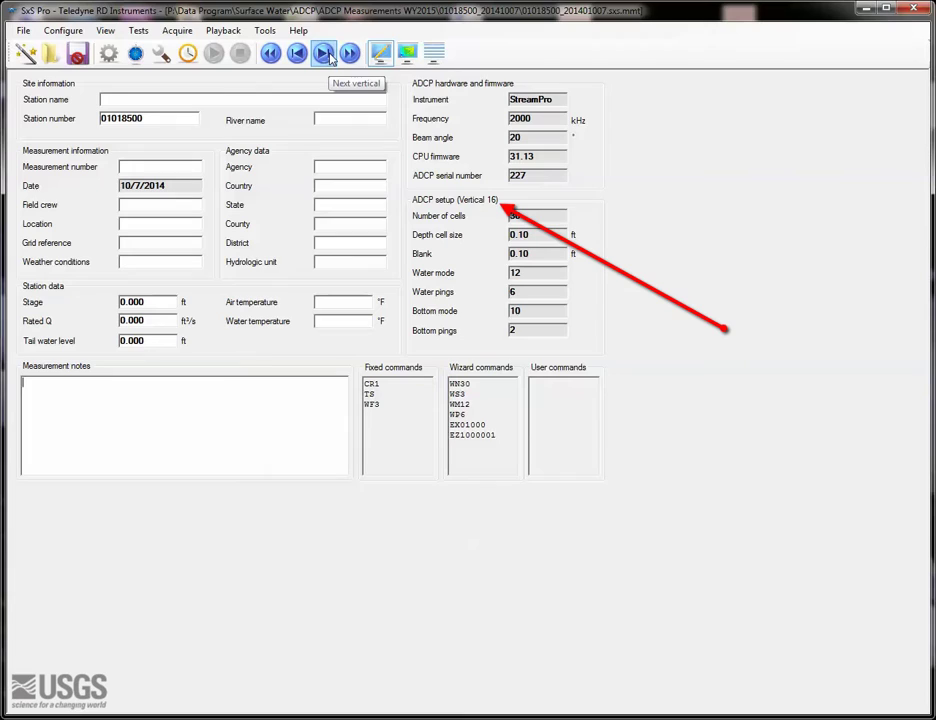
{"action": "double_click", "coordinate": [324, 55]}
{"action": "double_click", "coordinate": [324, 55]}
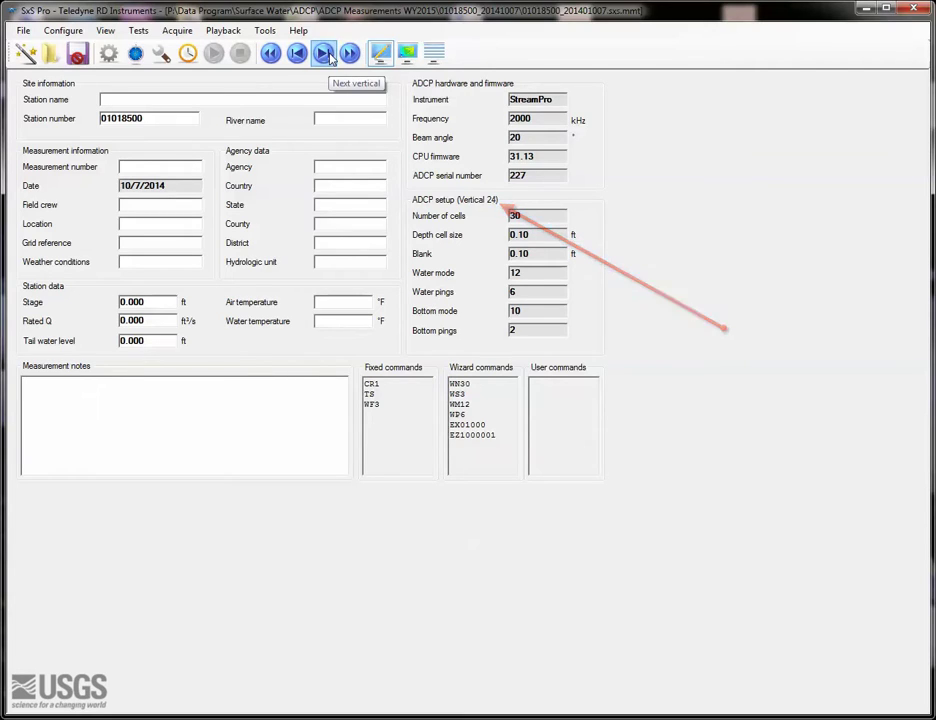
{"action": "left_click", "coordinate": [325, 55]}
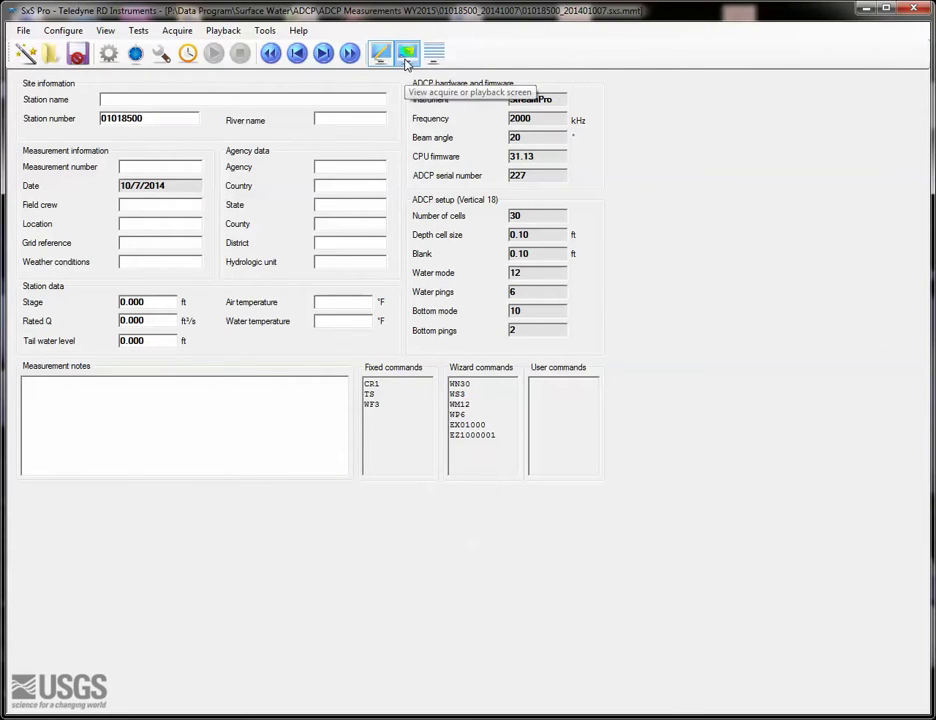
- Return to the profile and cross-section charts and drag the selection across the verticals
{"action": "left_click", "coordinate": [407, 62]}
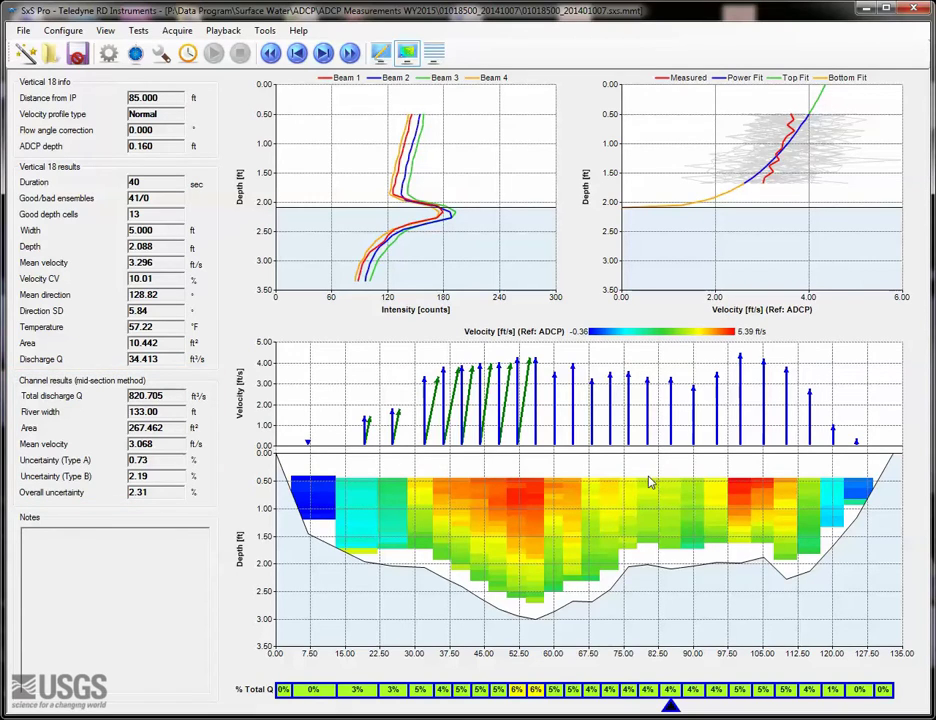
{"action": "mouse_move", "coordinate": [648, 482]}
{"action": "left_mouse_down"}
{"action": "mouse_move", "coordinate": [540, 497]}
{"action": "mouse_move", "coordinate": [612, 497]}
{"action": "left_mouse_up"}
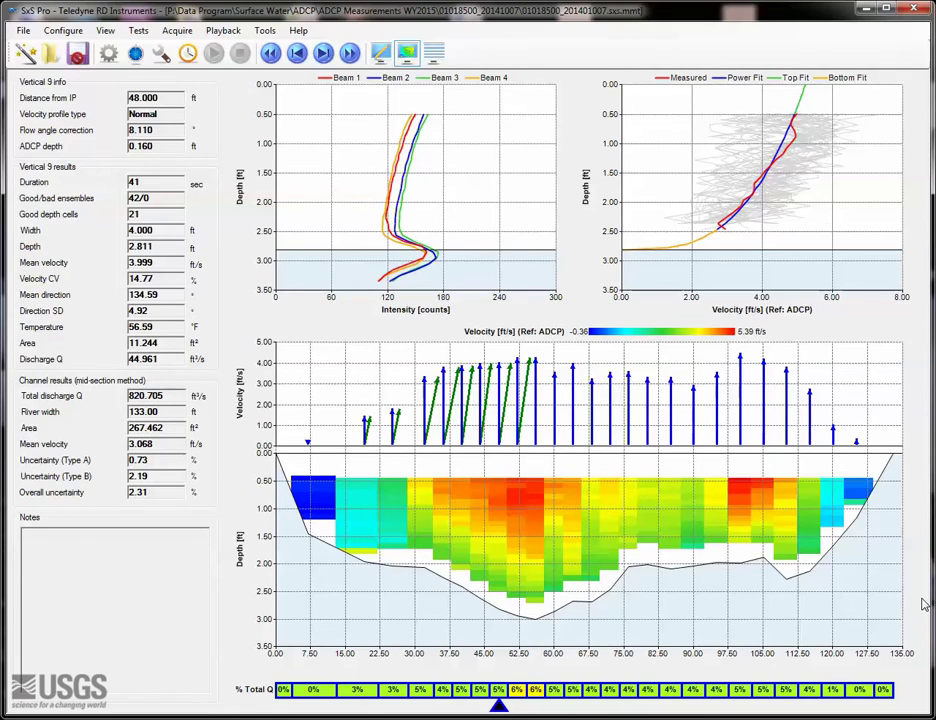
- Select vertical 2 and step forward through the verticals to vertical 7
{"action": "left_click", "coordinate": [309, 420]}
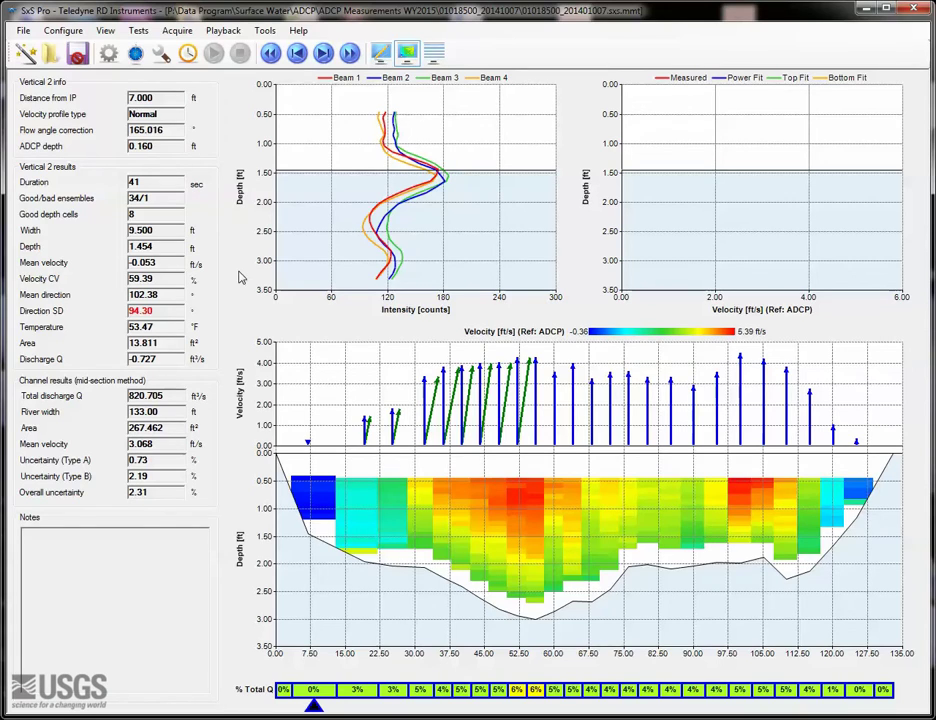
{"action": "left_click", "coordinate": [324, 53]}
{"action": "left_click", "coordinate": [324, 53]}
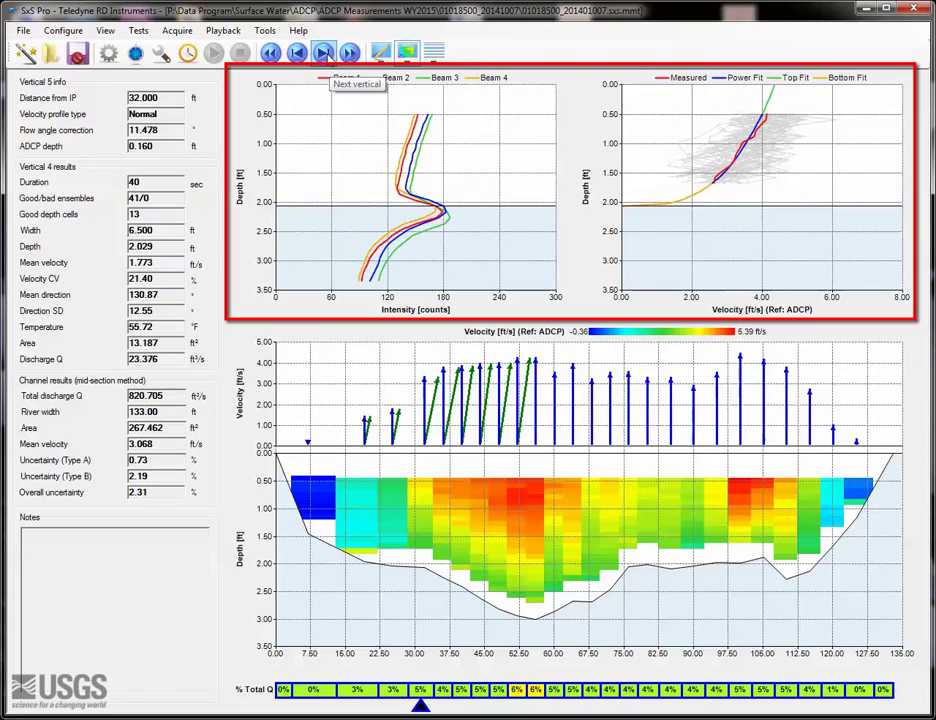
{"action": "left_click", "coordinate": [324, 53]}
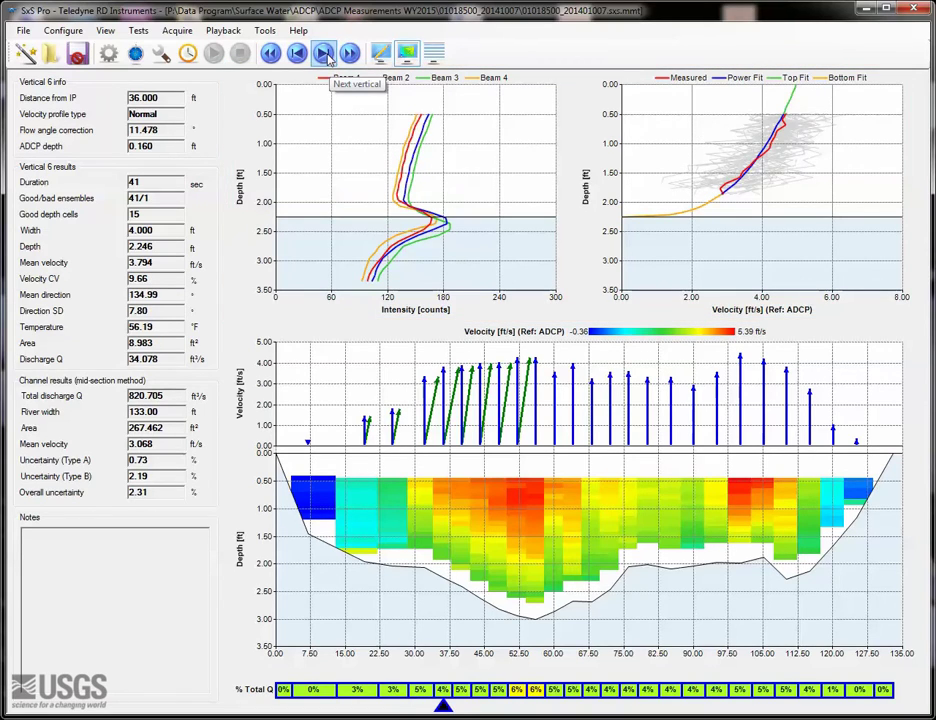
{"action": "left_click", "coordinate": [324, 53]}
- Continue stepping through the verticals to vertical 17 at 80 ft, discharge 29.880 ft³/s
{"action": "left_click", "coordinate": [324, 53]}
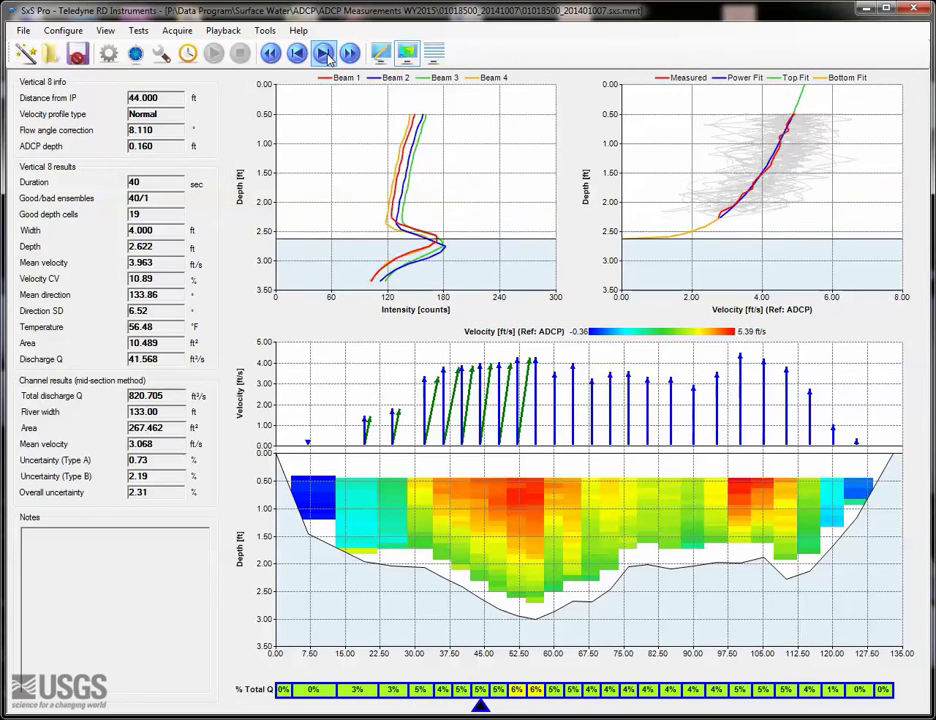
{"action": "left_click", "coordinate": [324, 53]}
{"action": "left_click", "coordinate": [324, 53]}
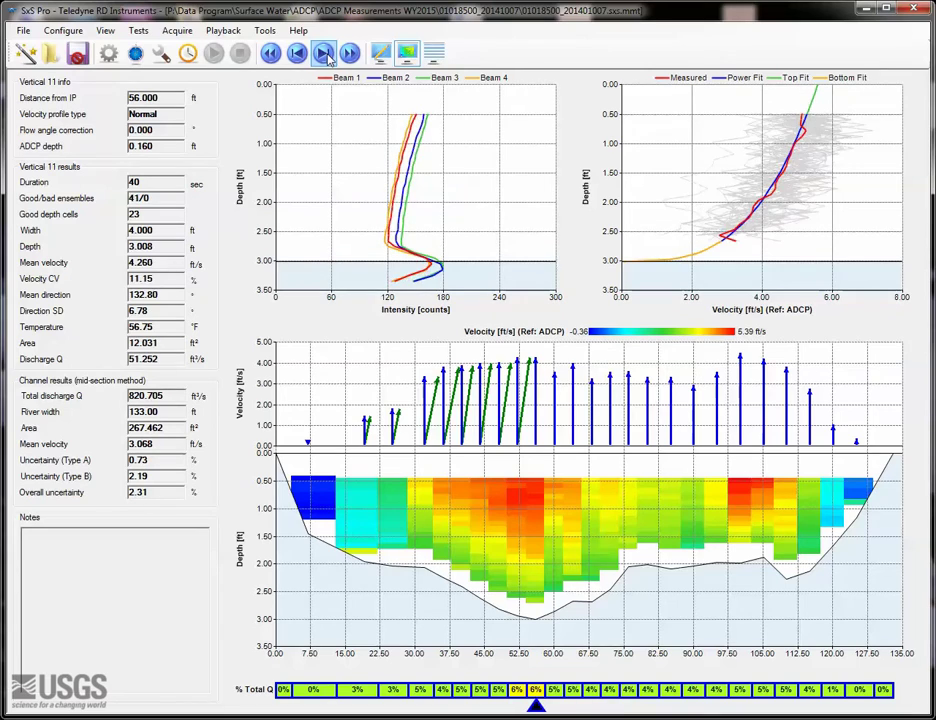
{"action": "left_click", "coordinate": [324, 53]}
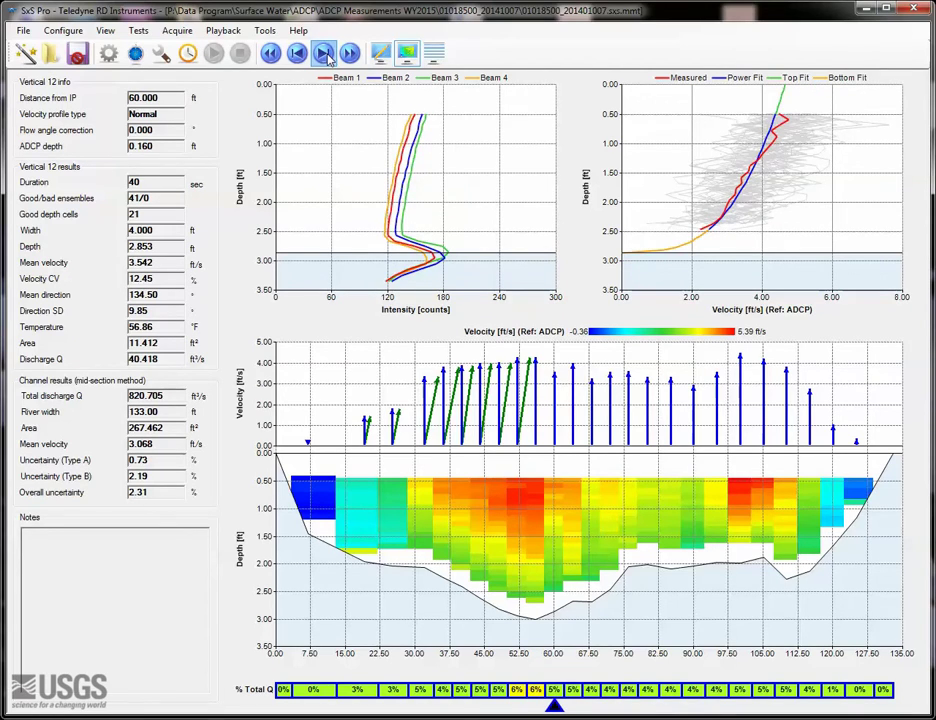
{"action": "left_click", "coordinate": [324, 54]}
{"action": "left_click", "coordinate": [324, 54]}
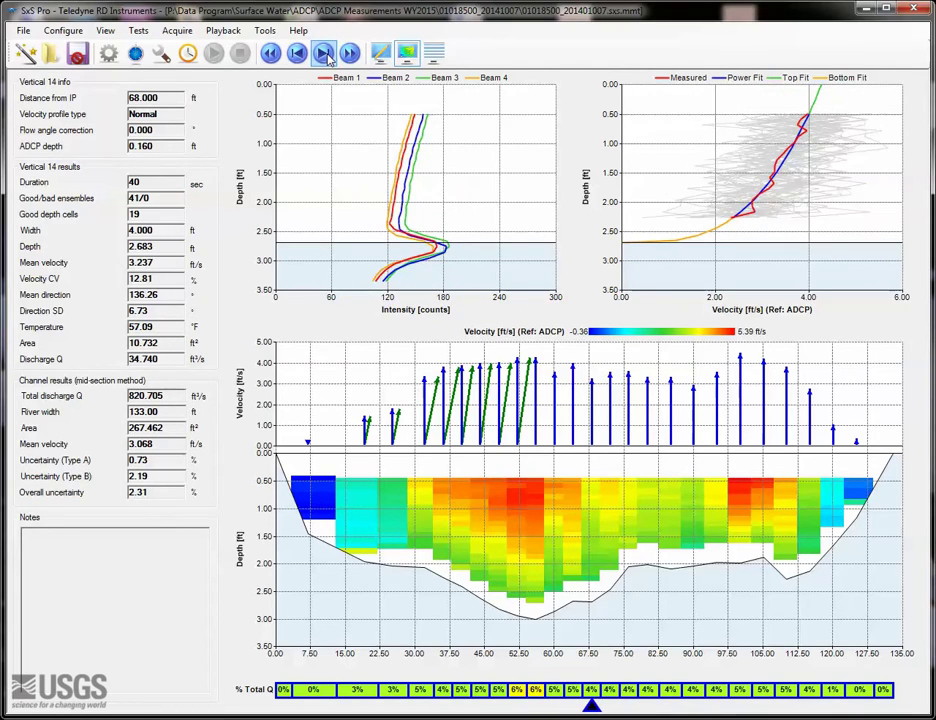
{"action": "left_click", "coordinate": [324, 54]}
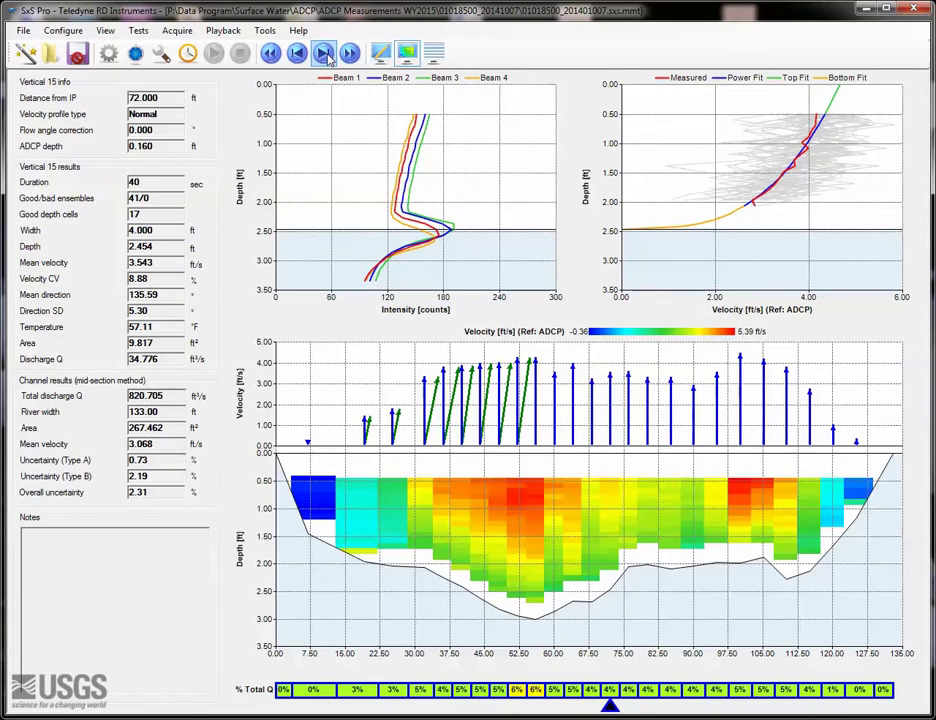
{"action": "left_click", "coordinate": [324, 54]}
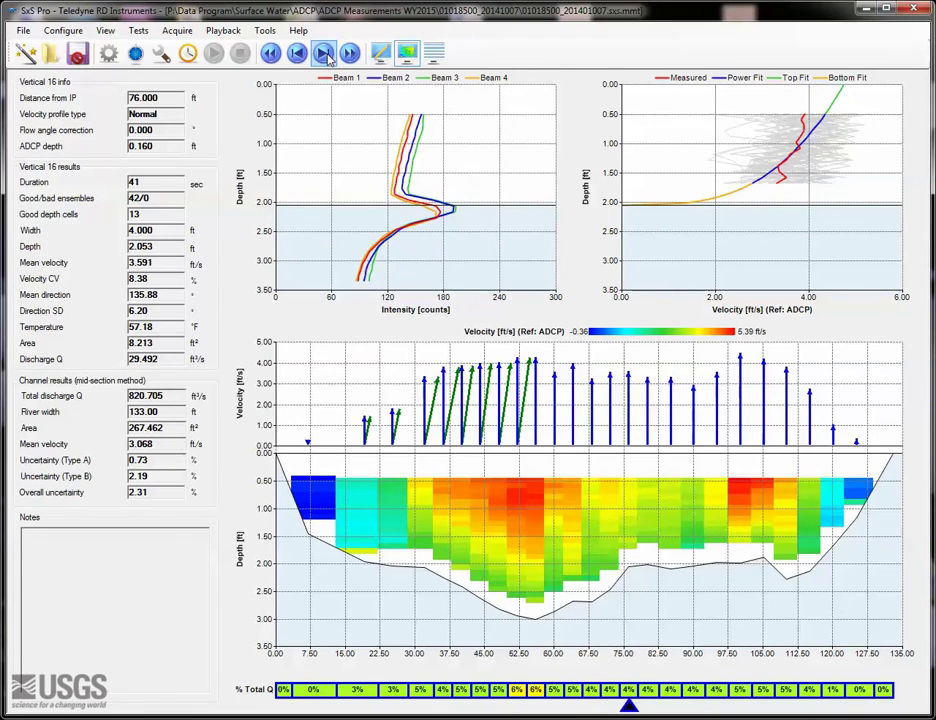
{"action": "left_click", "coordinate": [324, 54]}
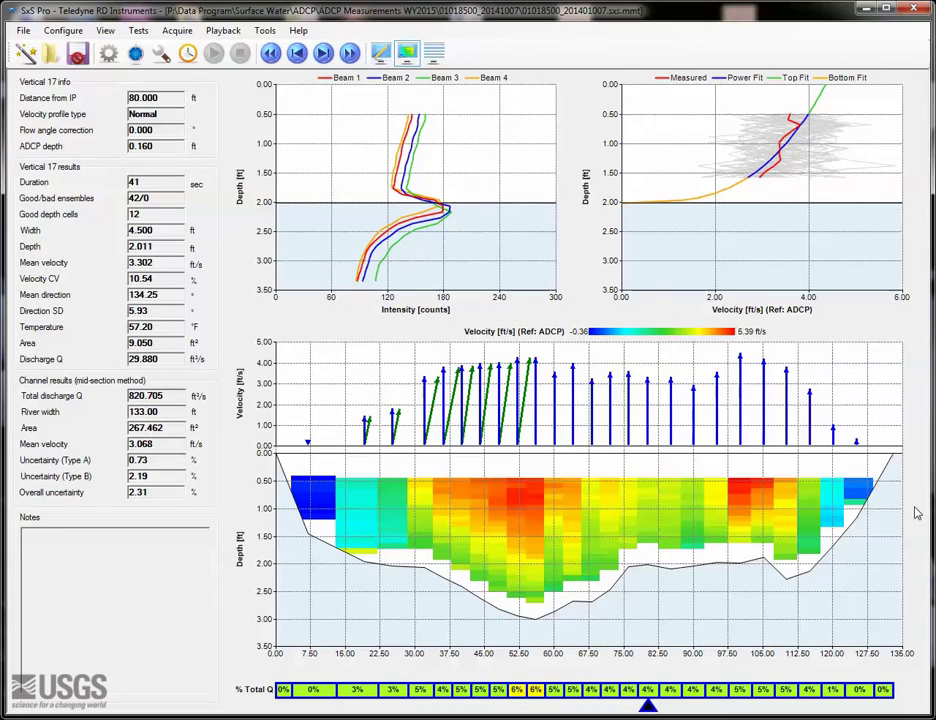
- Review vertical 13's profile type and threshold properties, then cancel without changes
{"action": "left_click", "coordinate": [577, 521]}
{"action": "double_click", "coordinate": [577, 521]}
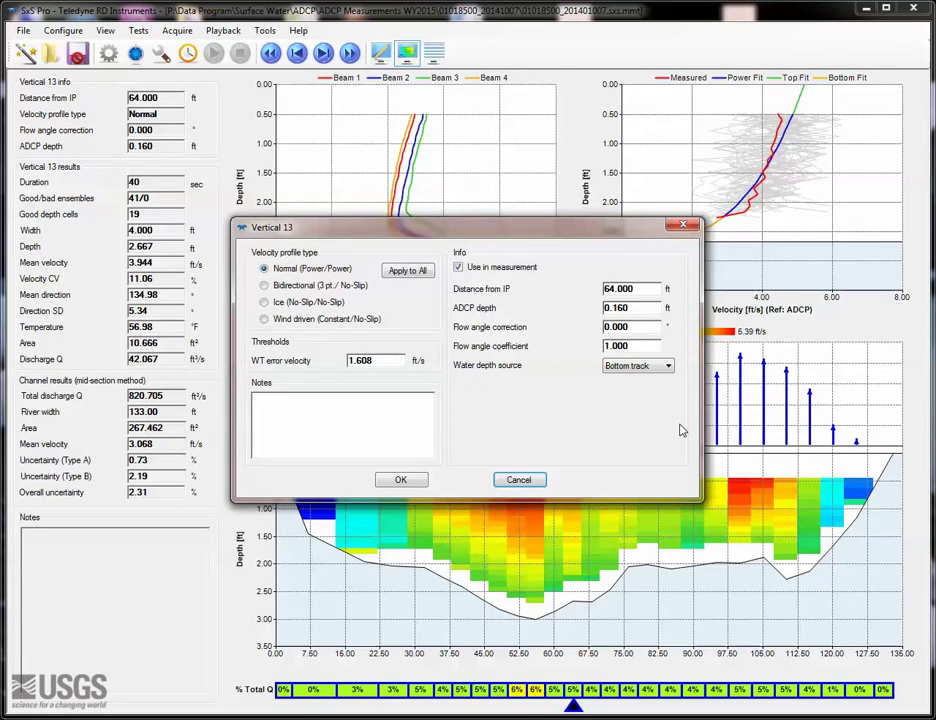
{"action": "left_click", "coordinate": [518, 480]}
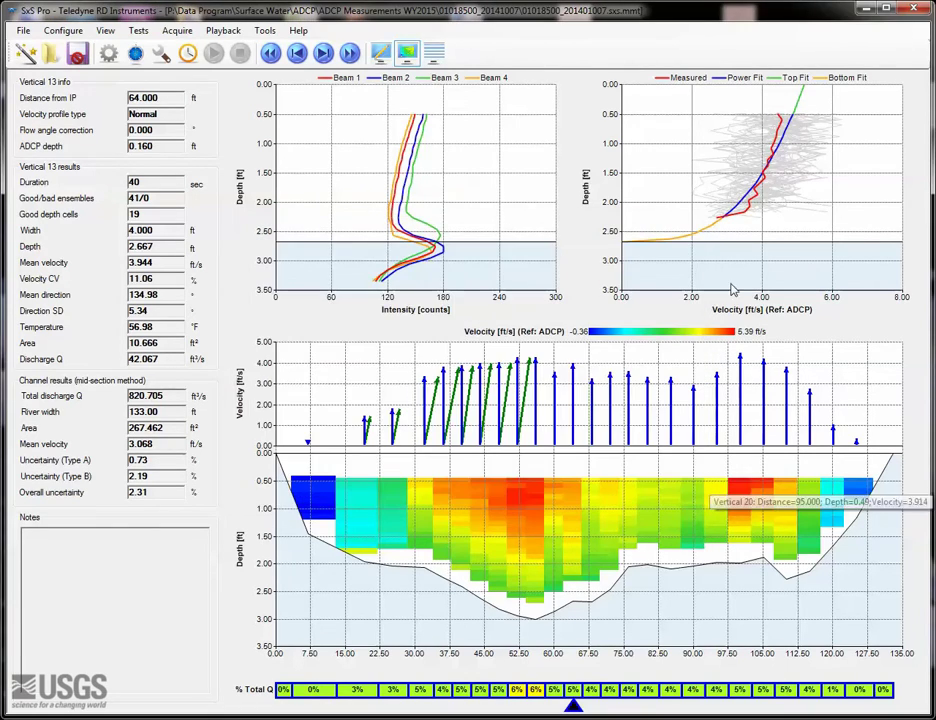
- Show the expanded all-verticals table (total 820.7 ft³/s) and the mid-section processing settings
{"action": "left_click", "coordinate": [438, 55]}
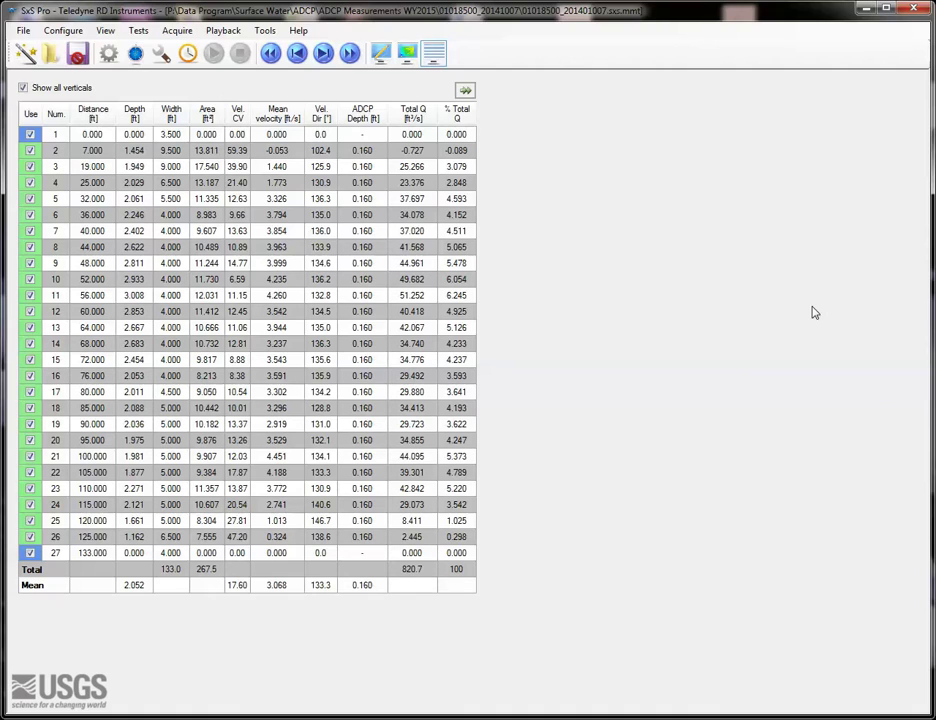
{"action": "left_click", "coordinate": [467, 92]}
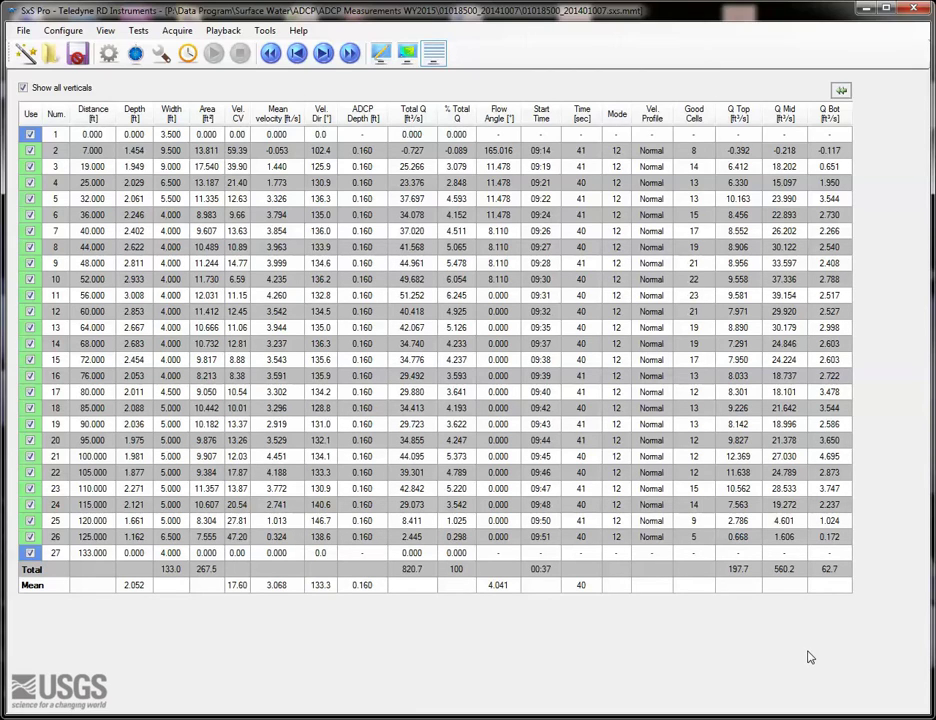
{"action": "key", "text": "ctrl+p"}
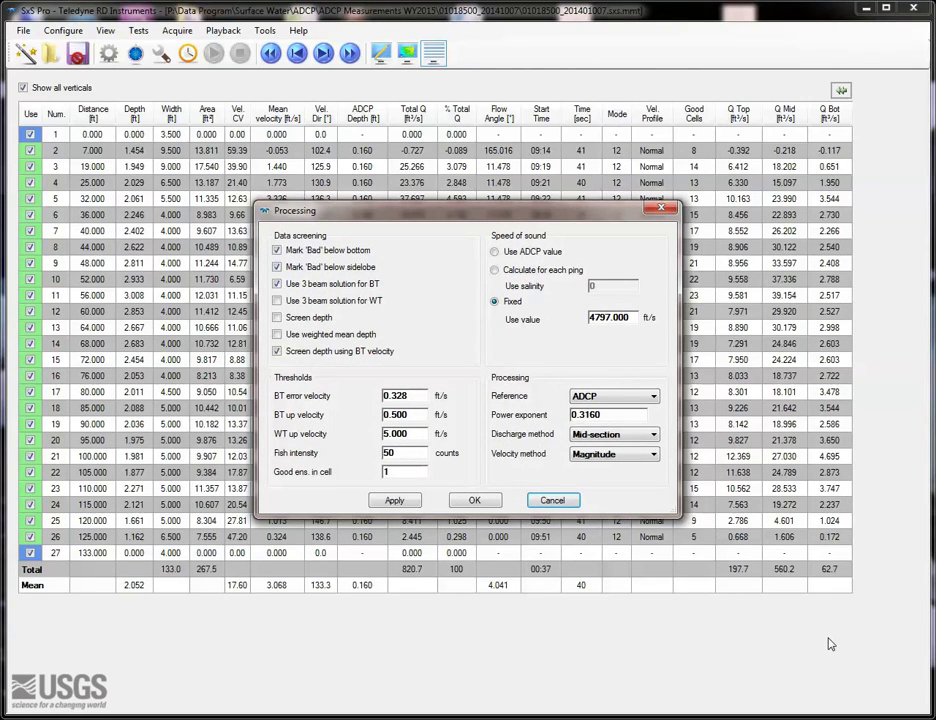
- Check the velocity method options, keep Magnitude, and cancel the Processing dialog
{"action": "left_click", "coordinate": [645, 454]}
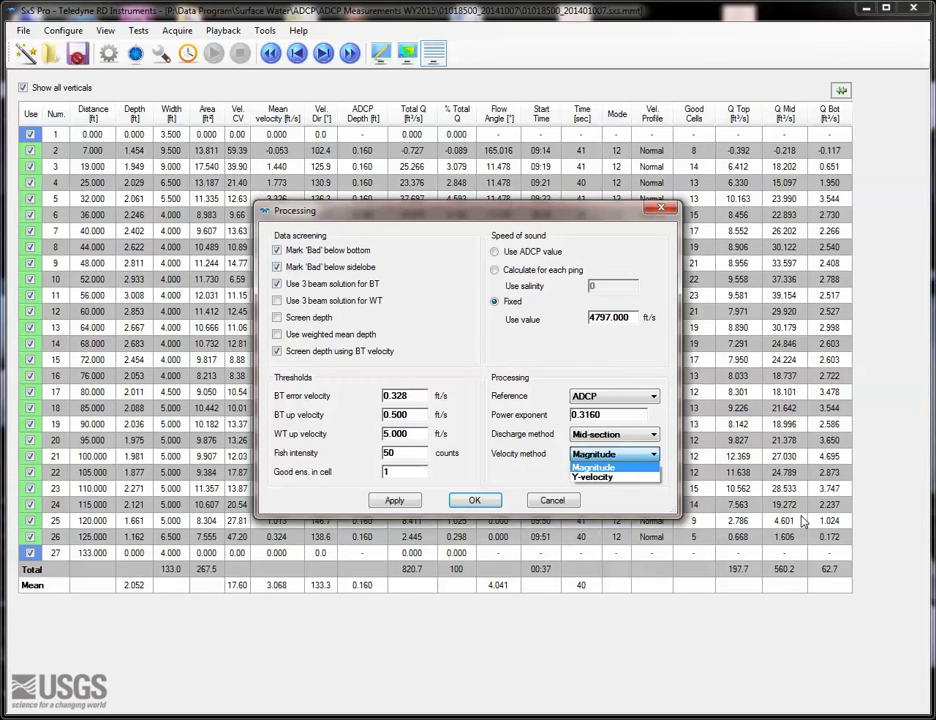
{"action": "left_click", "coordinate": [805, 558]}
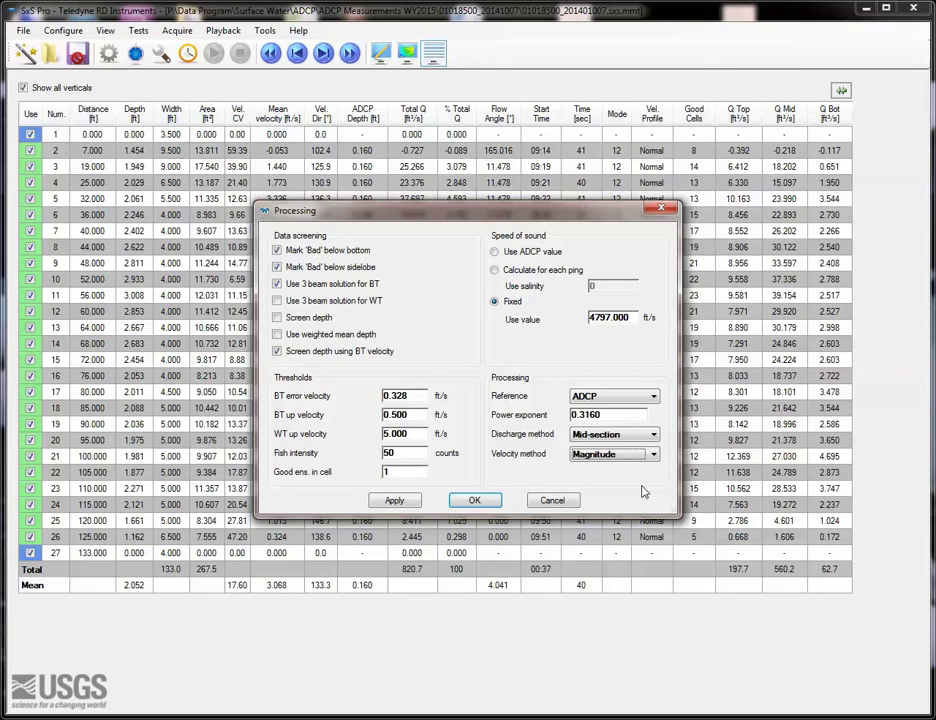
{"action": "left_click", "coordinate": [553, 500]}
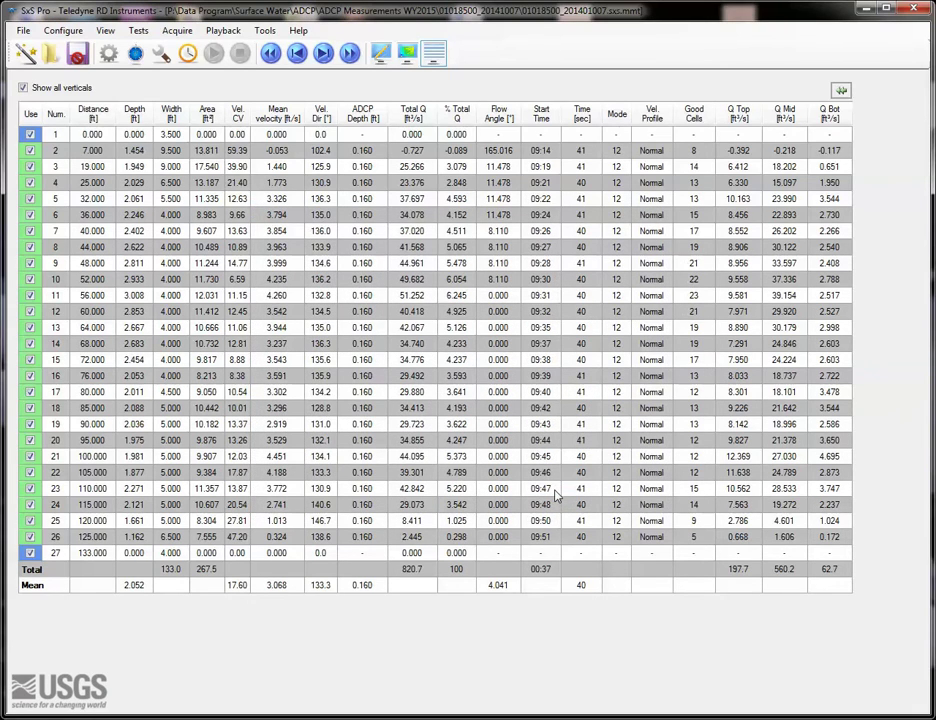
- View the XML summary report, showing 821 ft³/s discharge, in the browser
{"action": "left_click", "coordinate": [22, 31]}
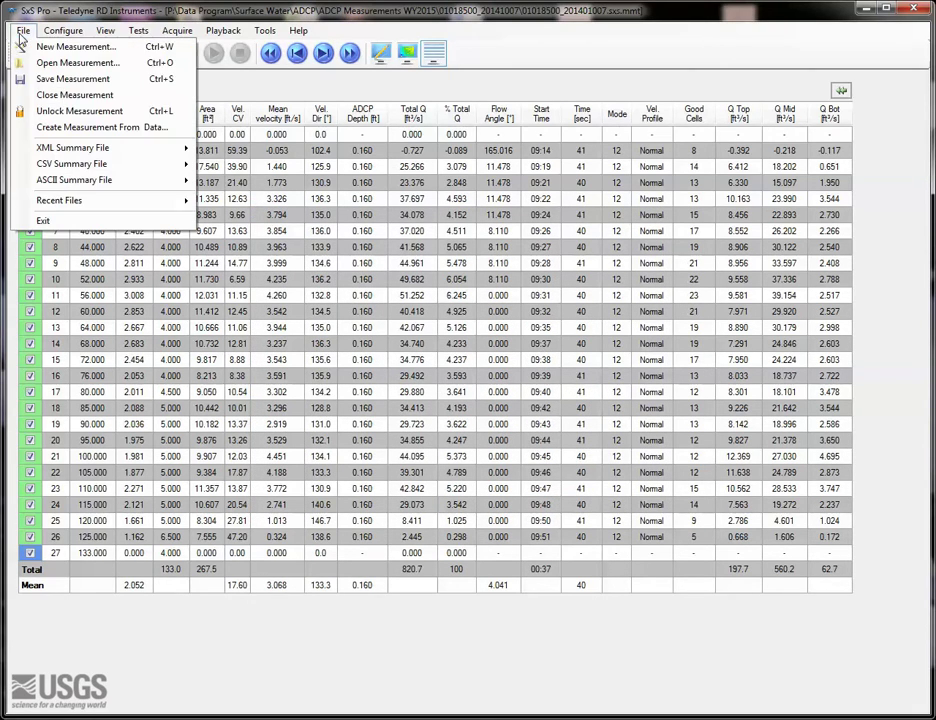
{"action": "mouse_move", "coordinate": [72, 148]}
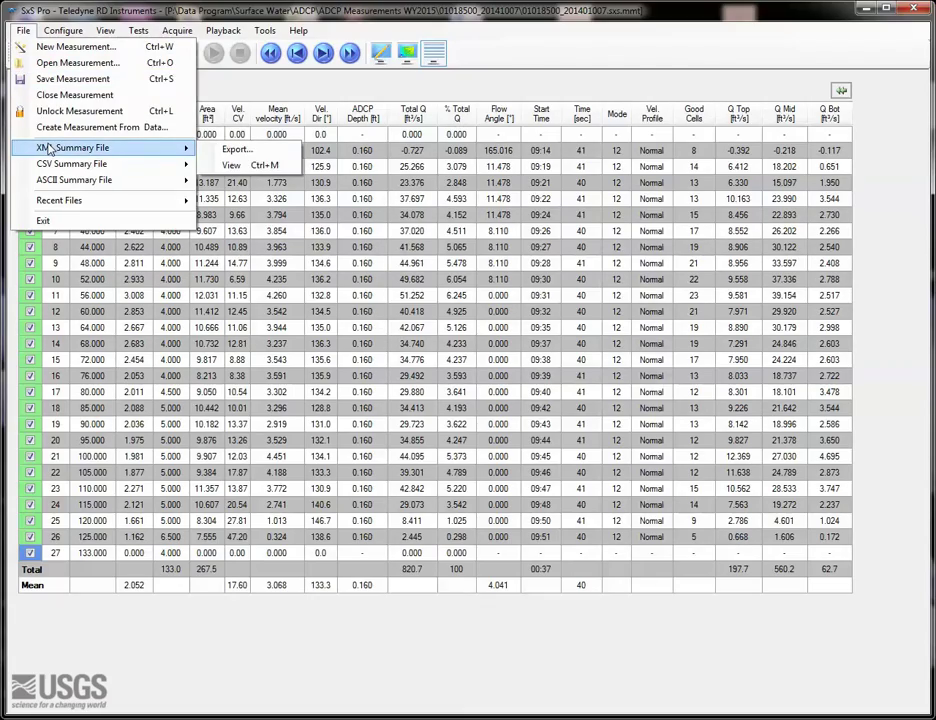
{"action": "left_click", "coordinate": [240, 164]}
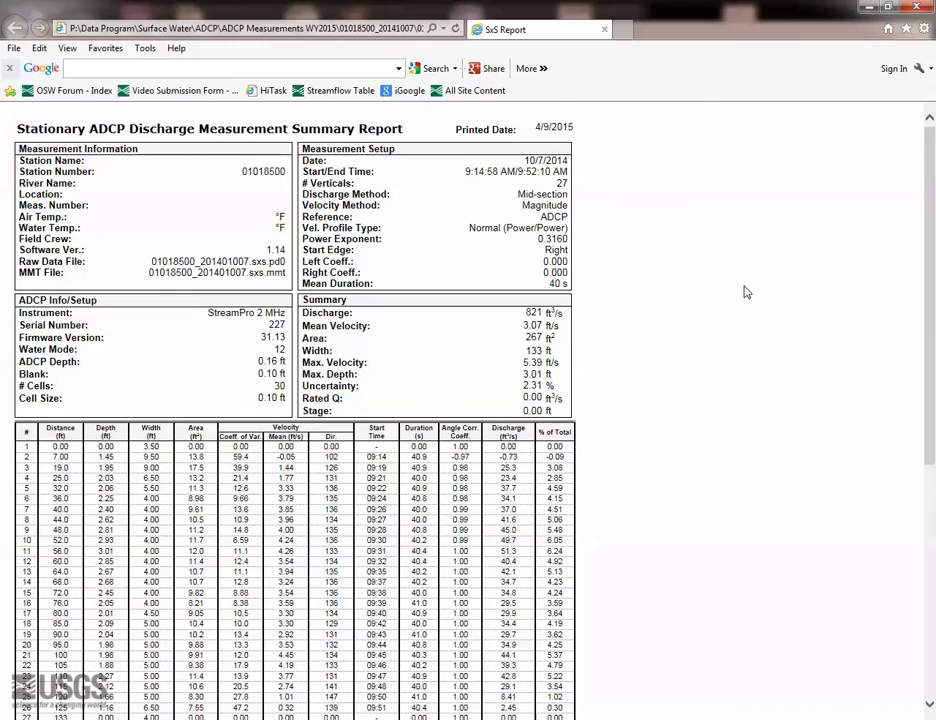
- Scroll the report past the 821 ft³/s verticals table to the velocity and cross-section charts
{"action": "scroll", "coordinate": [744, 292], "scroll_direction": "down", "scroll_amount": 1}
{"action": "scroll", "coordinate": [744, 292], "scroll_direction": "down", "scroll_amount": 1}
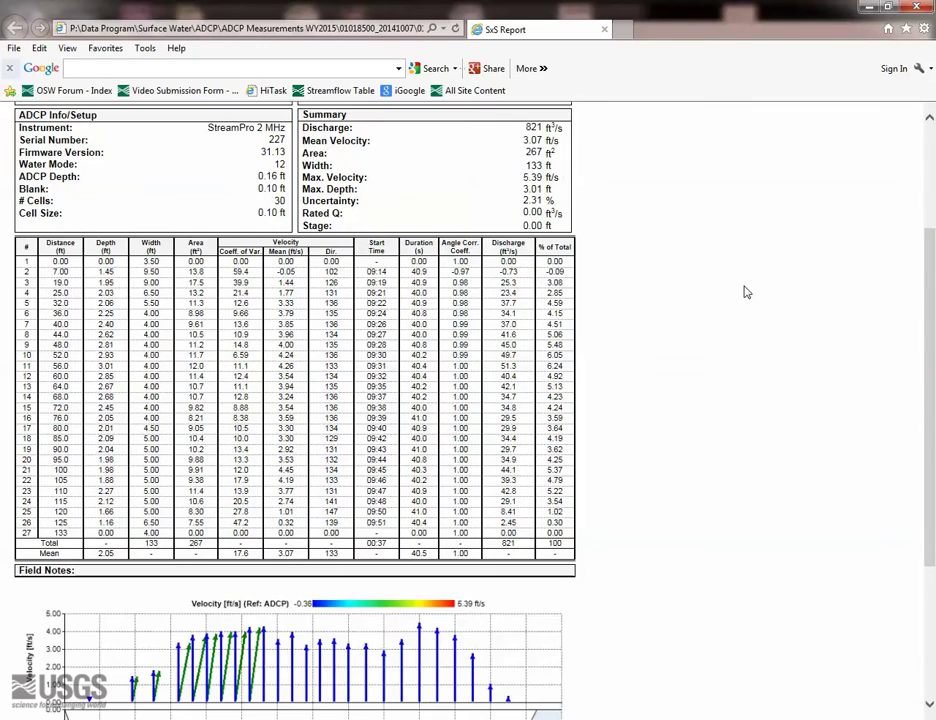
{"action": "scroll", "coordinate": [744, 292], "scroll_direction": "down", "scroll_amount": 1}
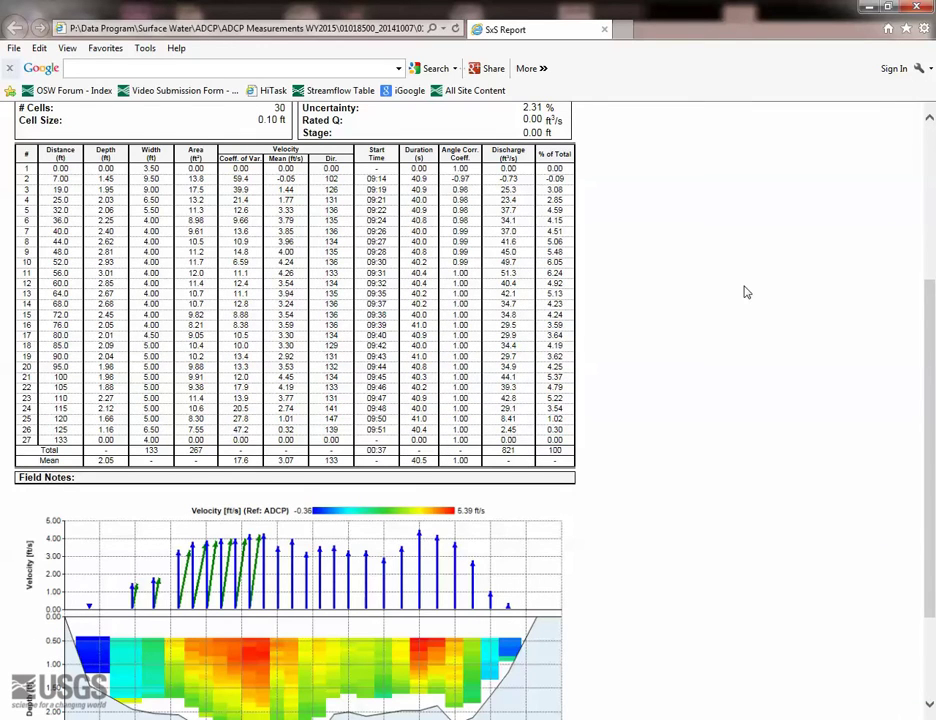